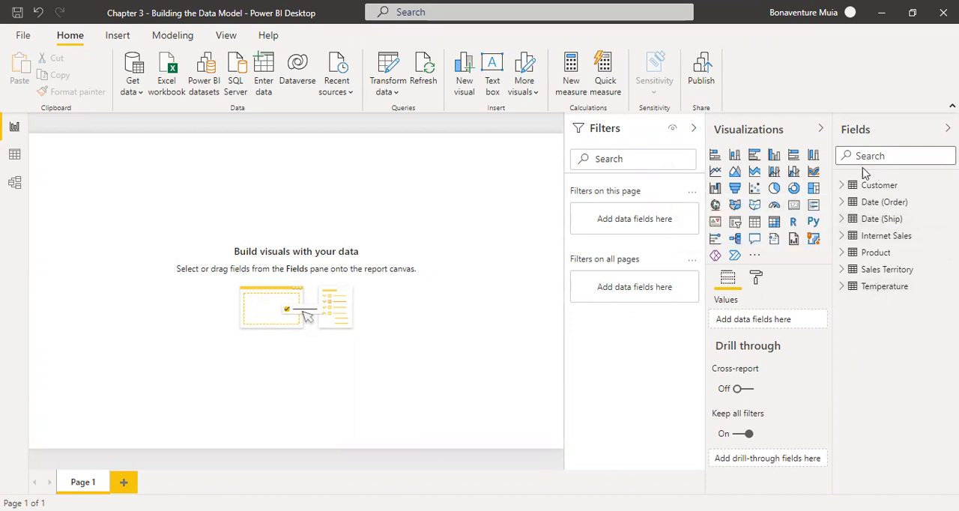
Examine the Customer table's data and the modeling commands available in the report.
click(905, 156)
click(15, 156)
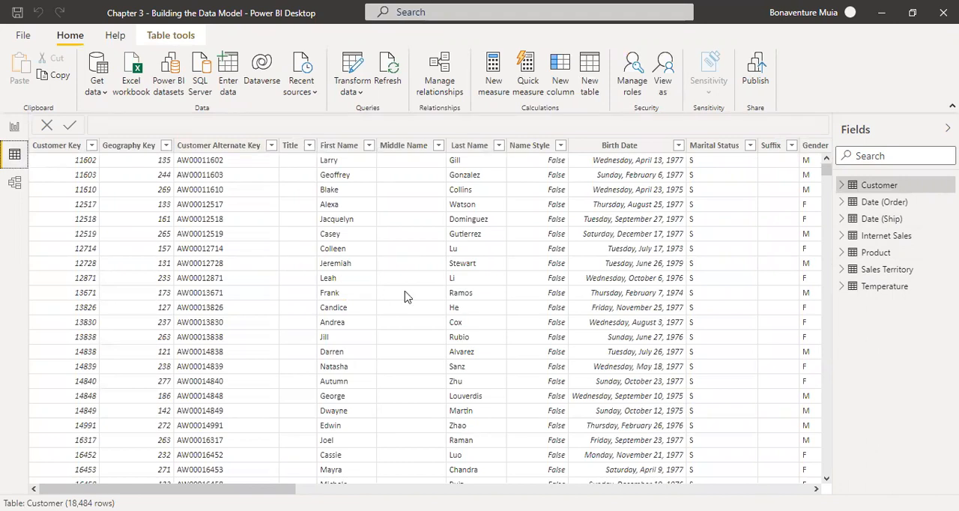
drag(222, 489, 165, 488)
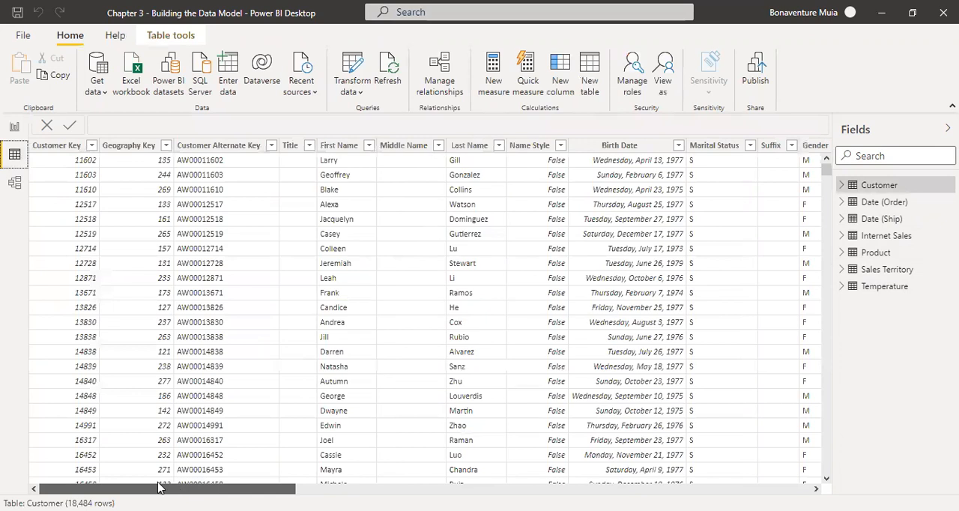
click(876, 192)
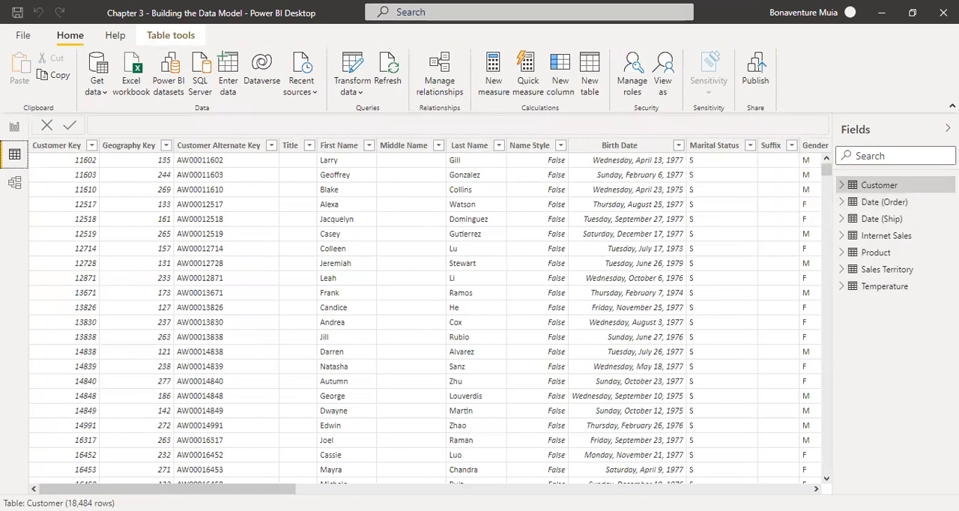
drag(166, 489, 149, 461)
click(14, 129)
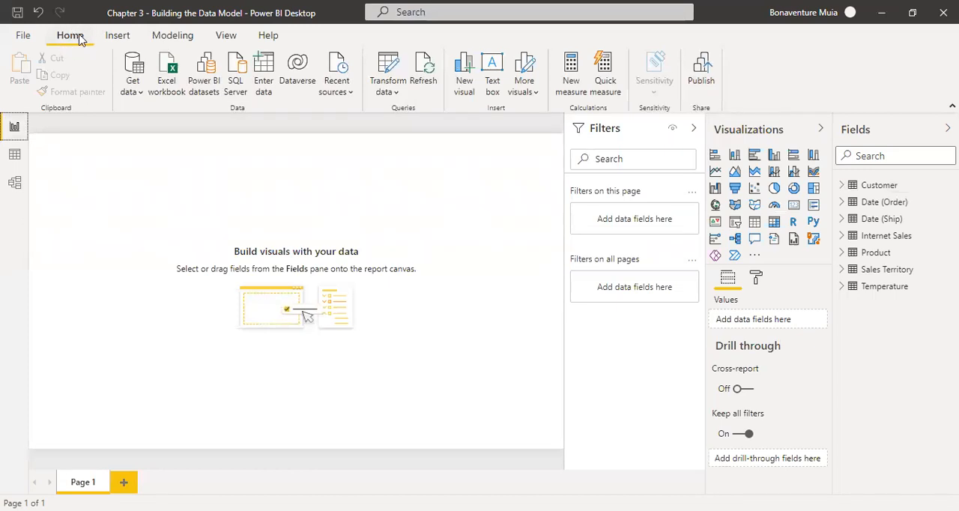
click(176, 36)
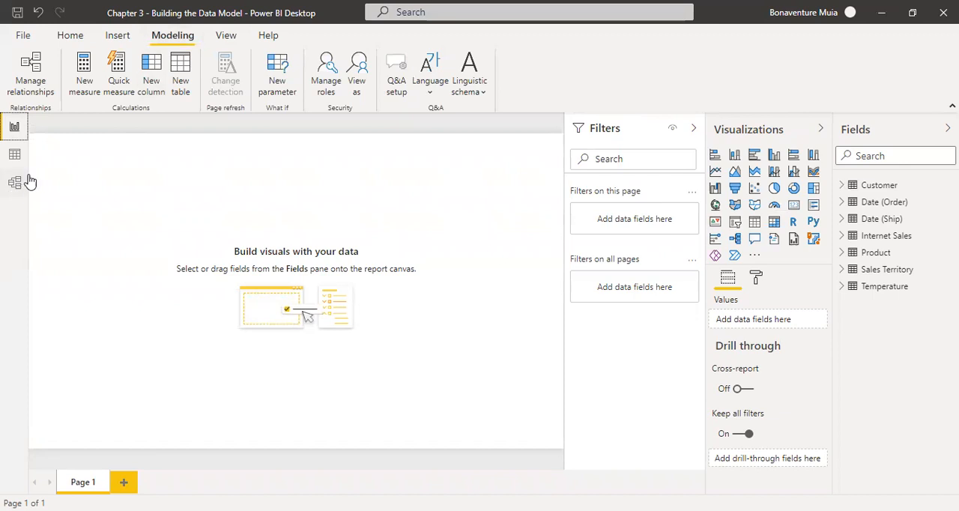
Add a calculated column to the Customer table's data and name it Full Name in its formula.
click(15, 158)
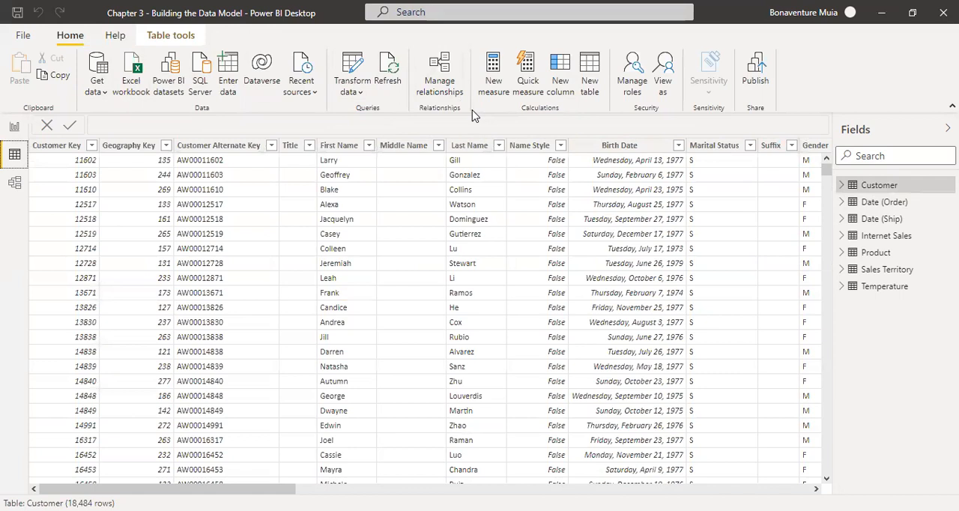
click(561, 82)
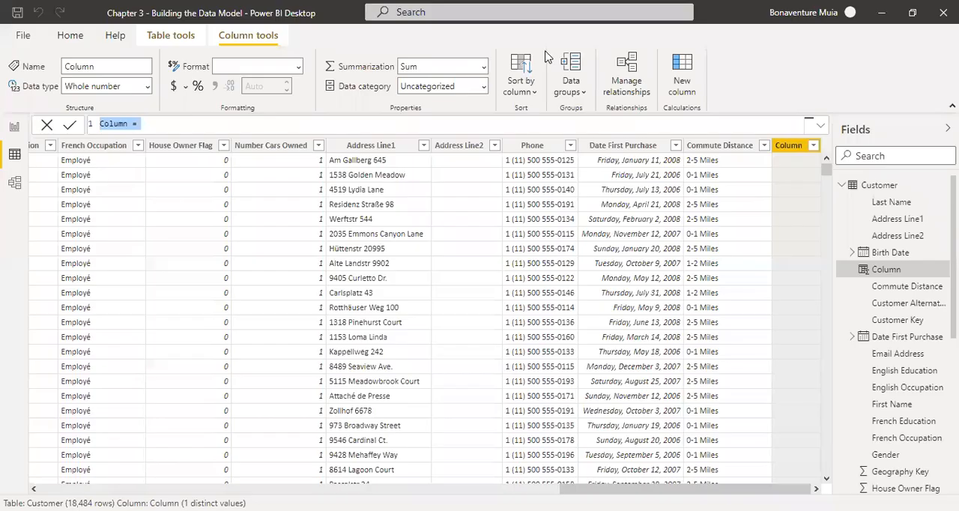
click(126, 124)
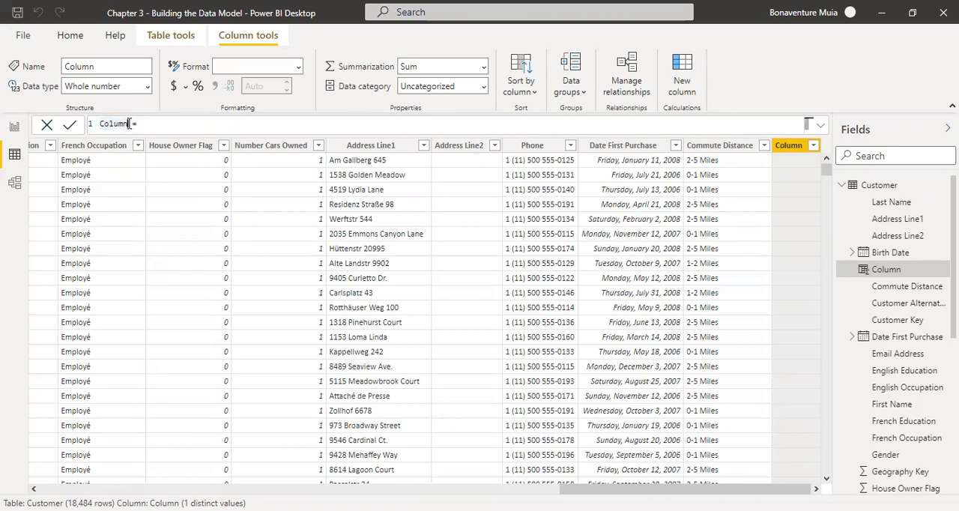
drag(128, 124, 96, 129)
drag(129, 124, 101, 129)
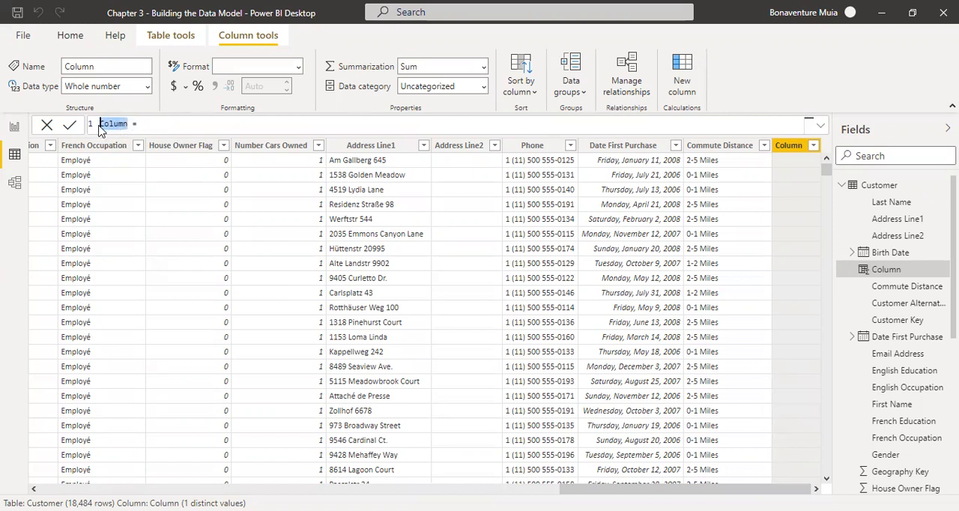
key(BackSpace)
text(Full Nma)
key(BackSpace)
key(BackSpace)
text(ame)
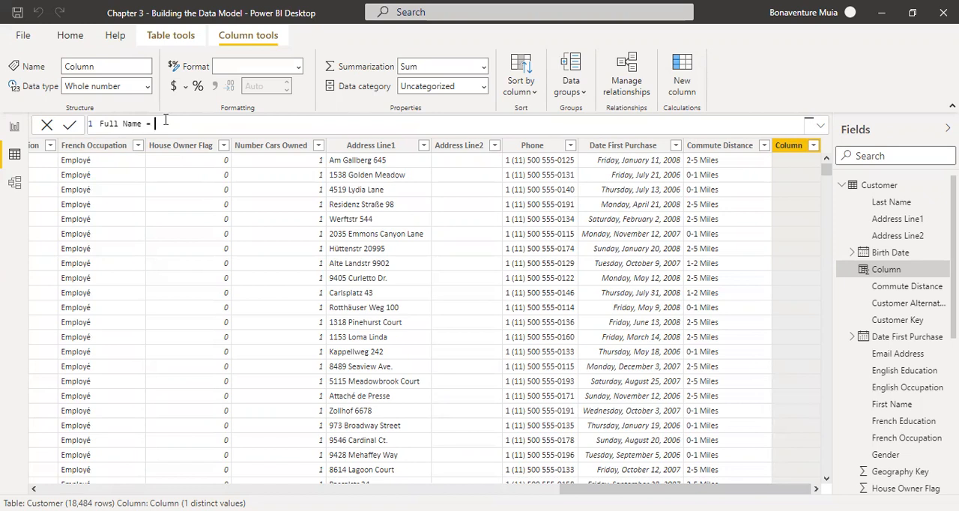
Start the Full Name formula with a reference to Customer[First Name].
text(custom)
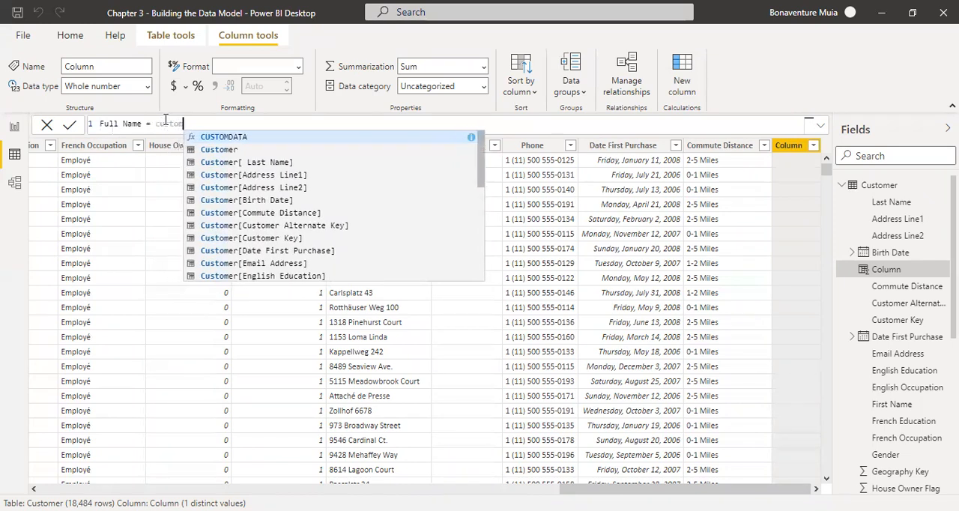
text(er)
key(Tab)
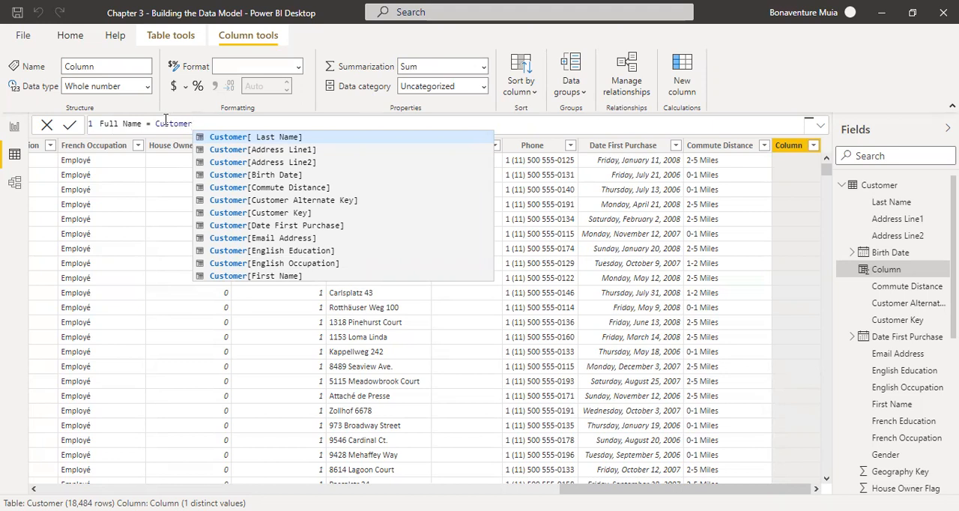
key(Down)
key(Down)
key(Down)
key(Down)
key(Down)
key(Down)
key(Down)
key(Down)
key(Down)
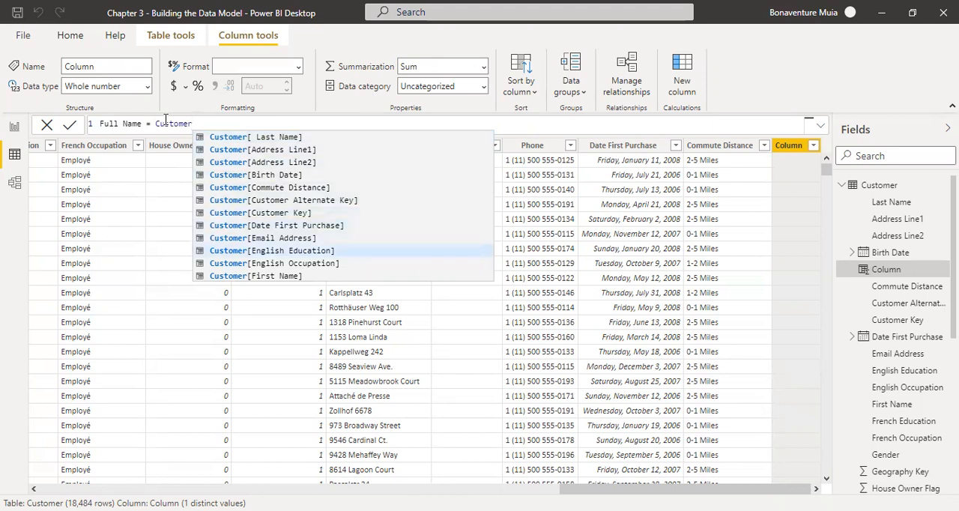
key(Down)
key(Down)
key(Down)
key(Up)
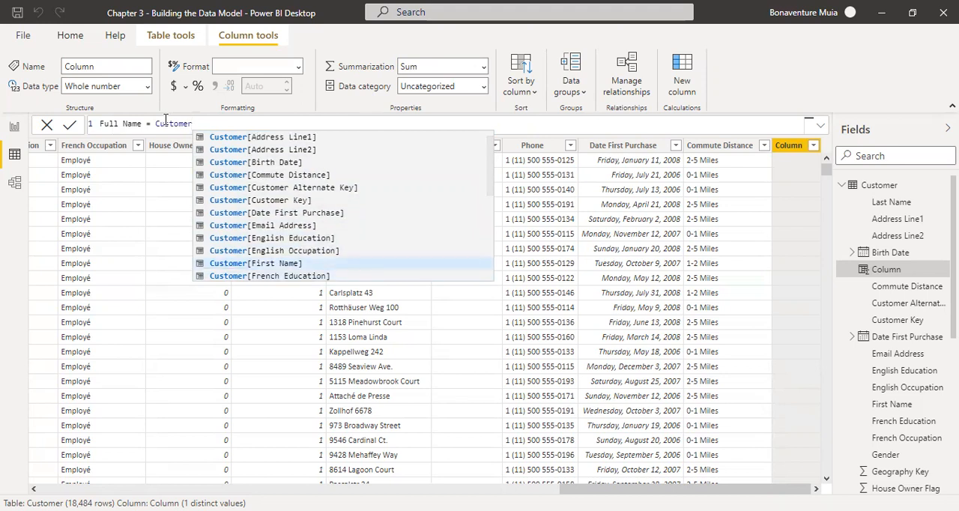
key(Tab)
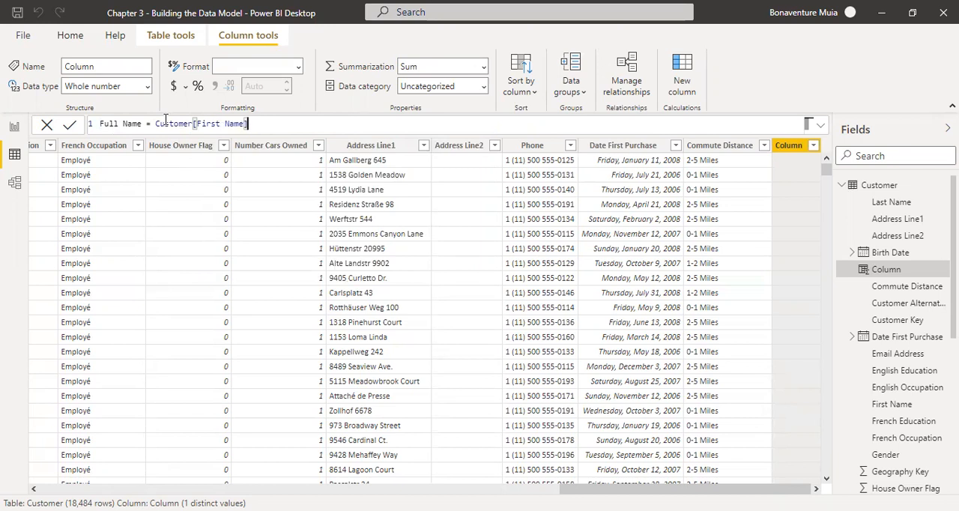
Join Customer[ Last Name] to the first name with the & operator and commit the Full Name formula.
text(&)
text(cu)
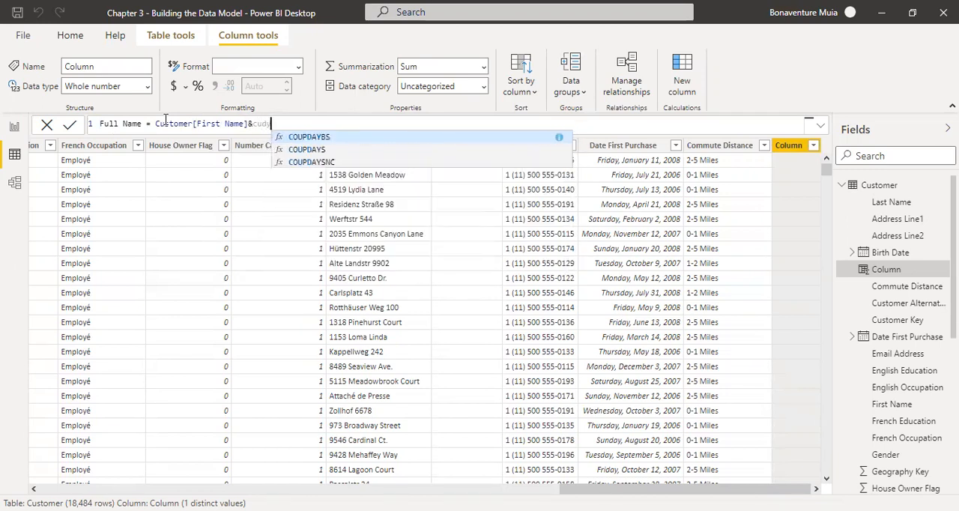
text(s)
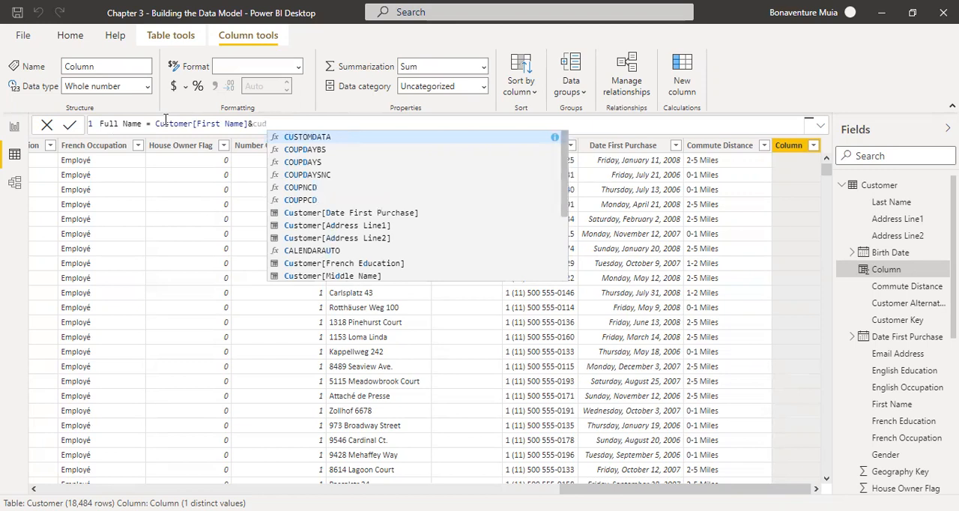
text(tomer)
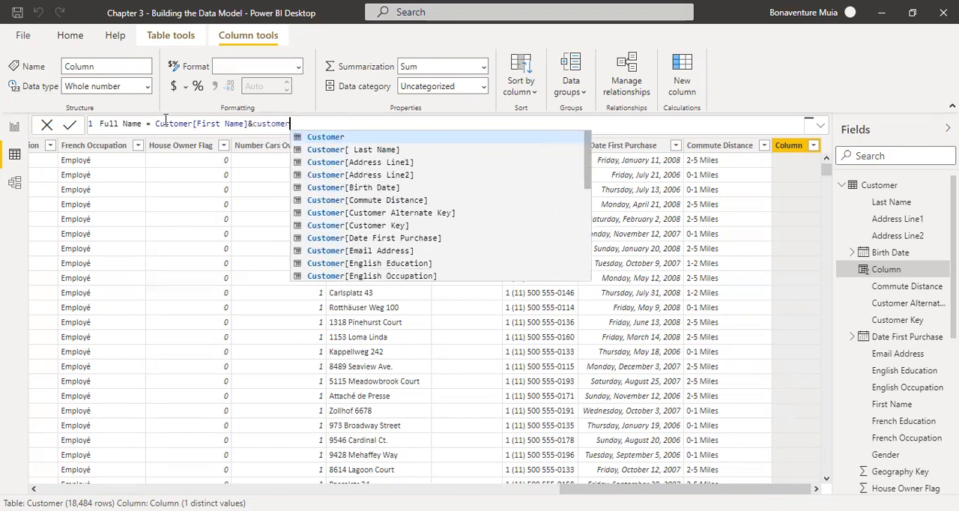
text([)
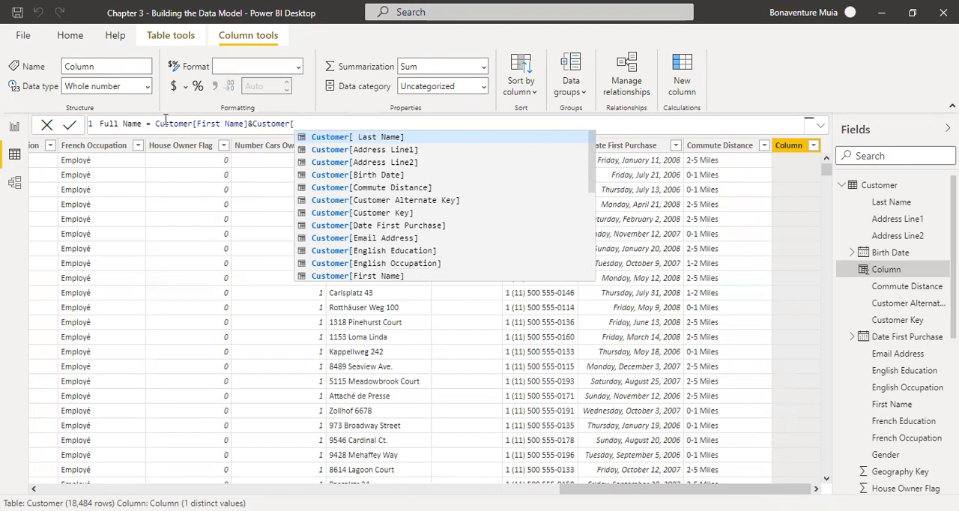
text(l)
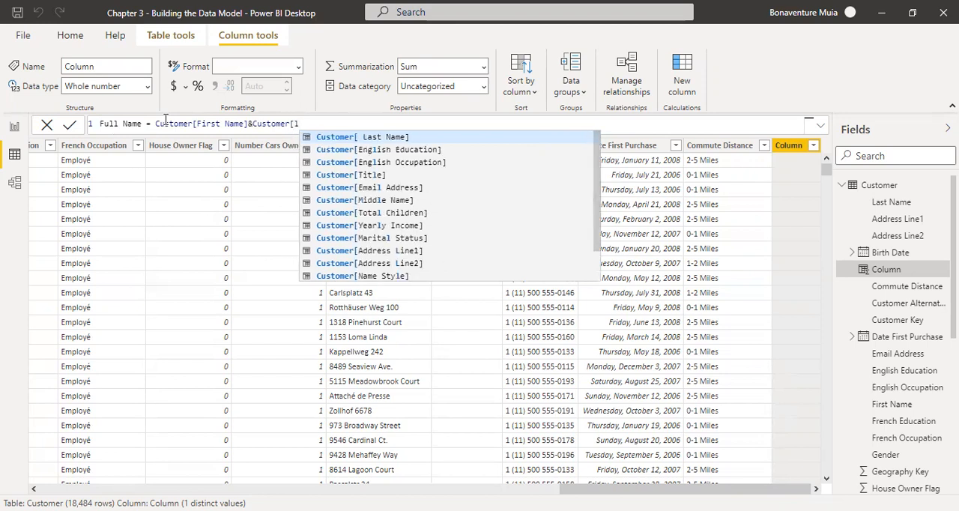
text(as)
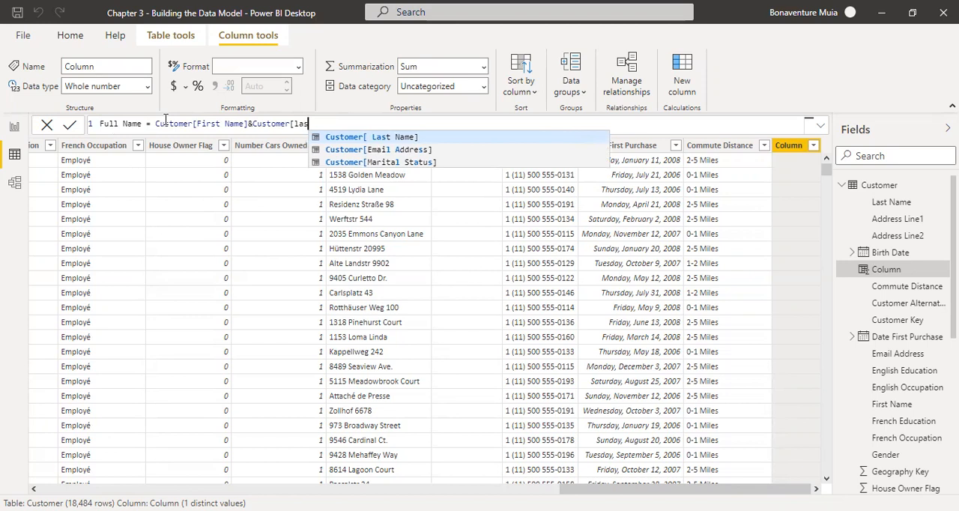
key(Tab)
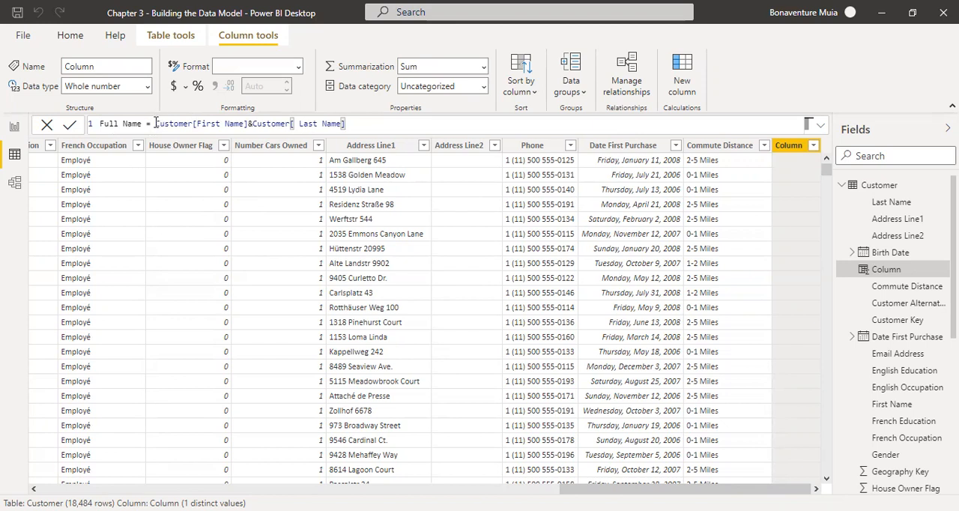
drag(156, 122, 194, 124)
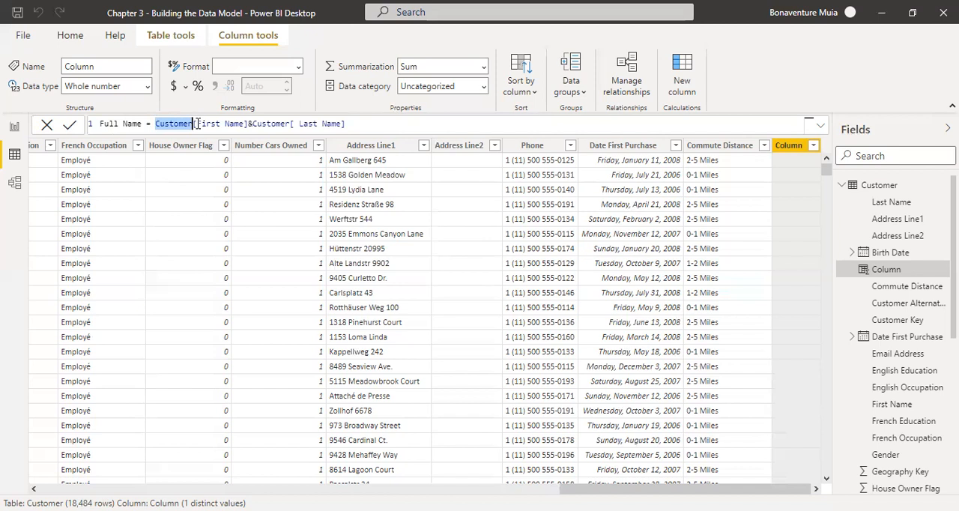
click(195, 126)
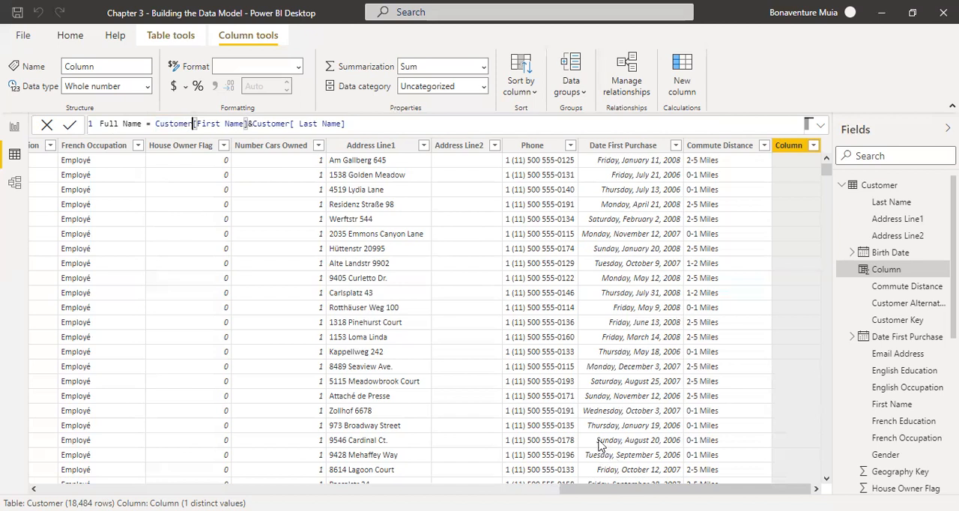
click(359, 122)
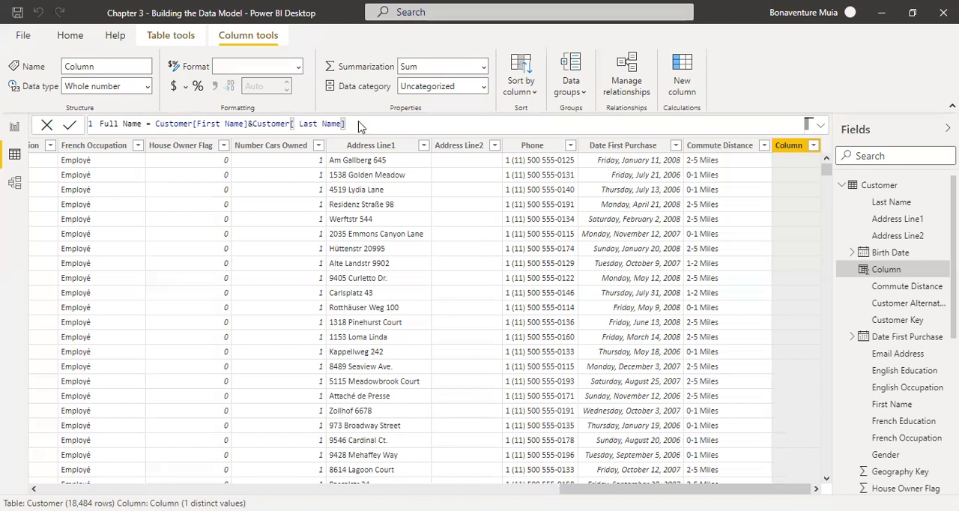
key(Return)
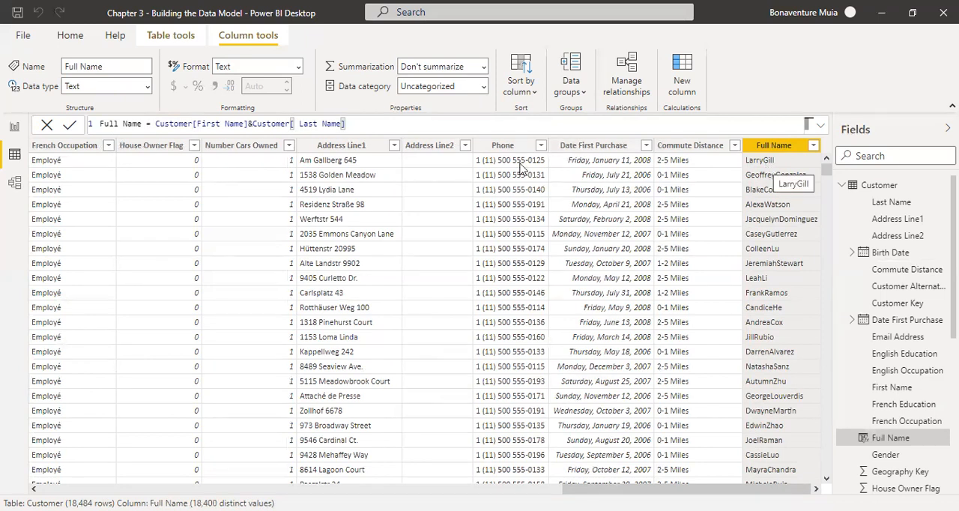
Insert a " " separator with another & between the first and last name references and commit the Full Name formula.
click(253, 122)
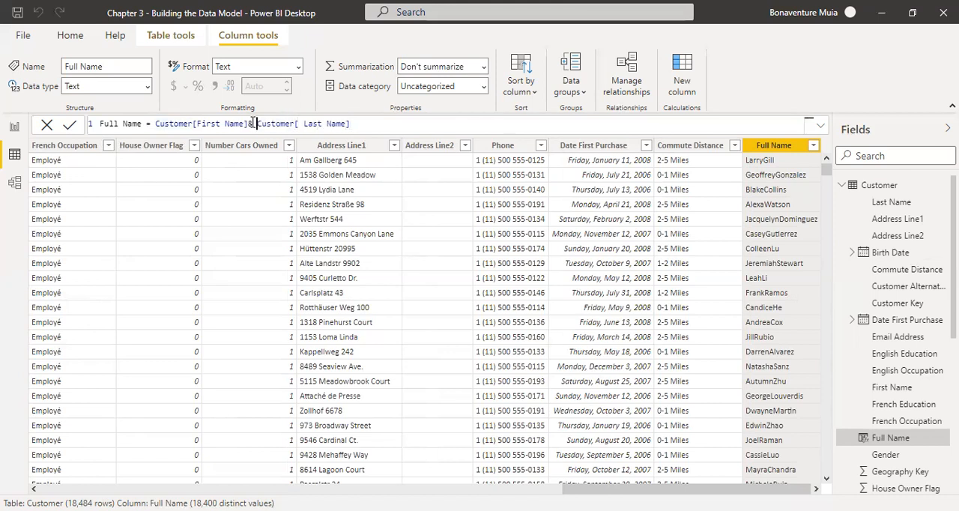
text("")
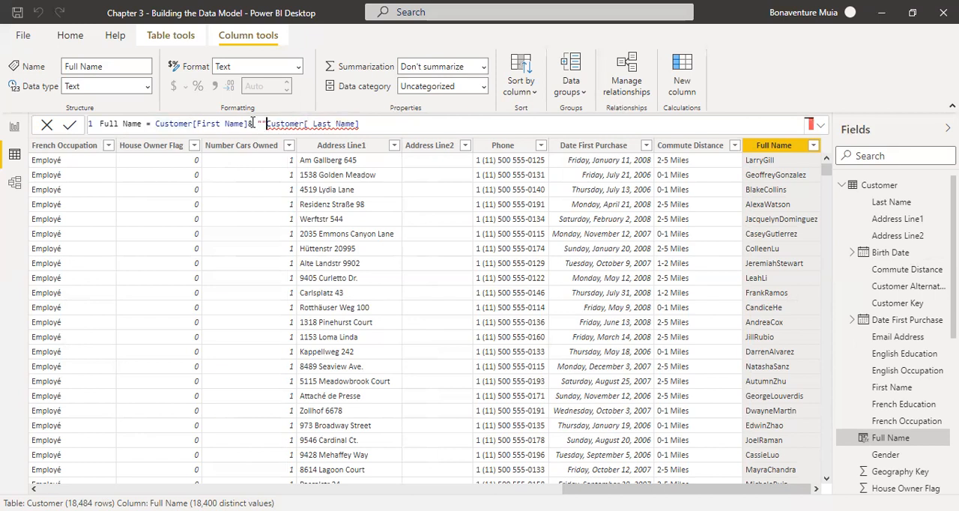
text(,)
key(Left)
key(Left)
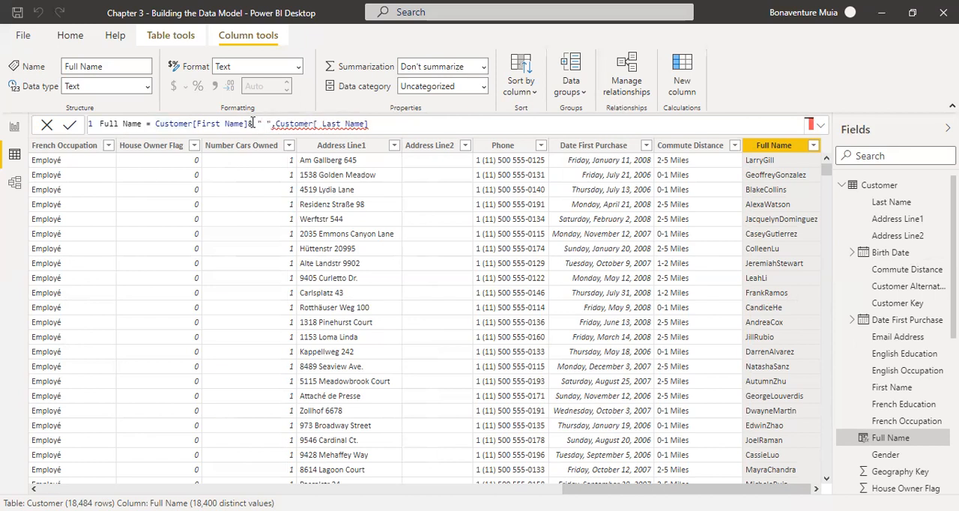
key(Delete)
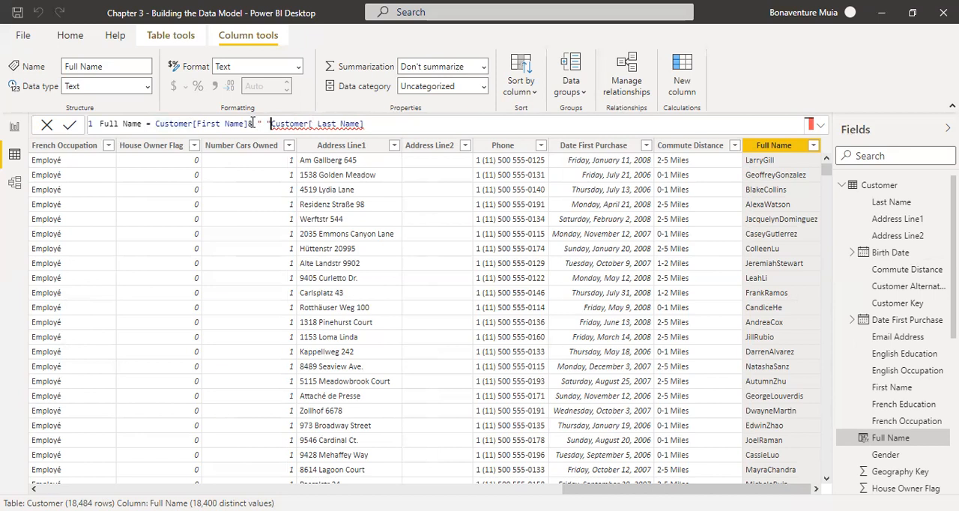
text(&)
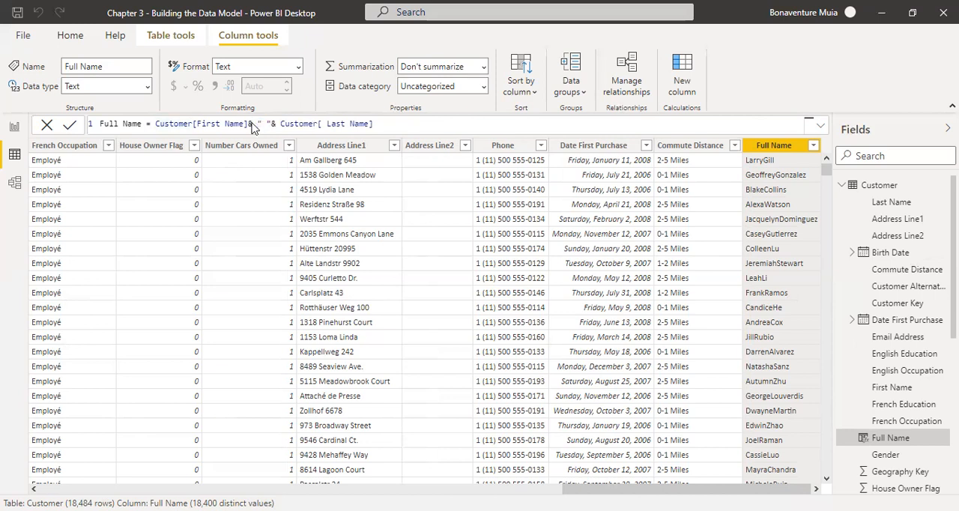
key(Return)
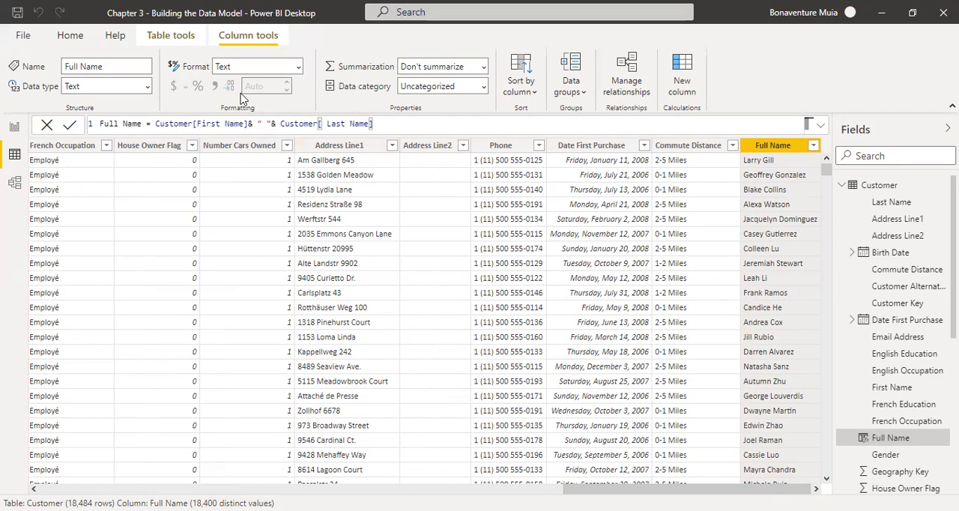
click(105, 288)
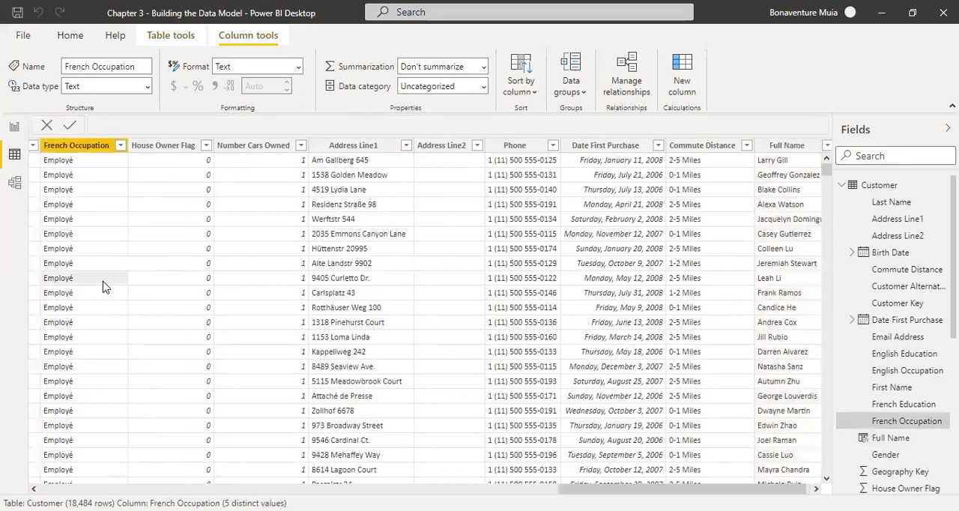